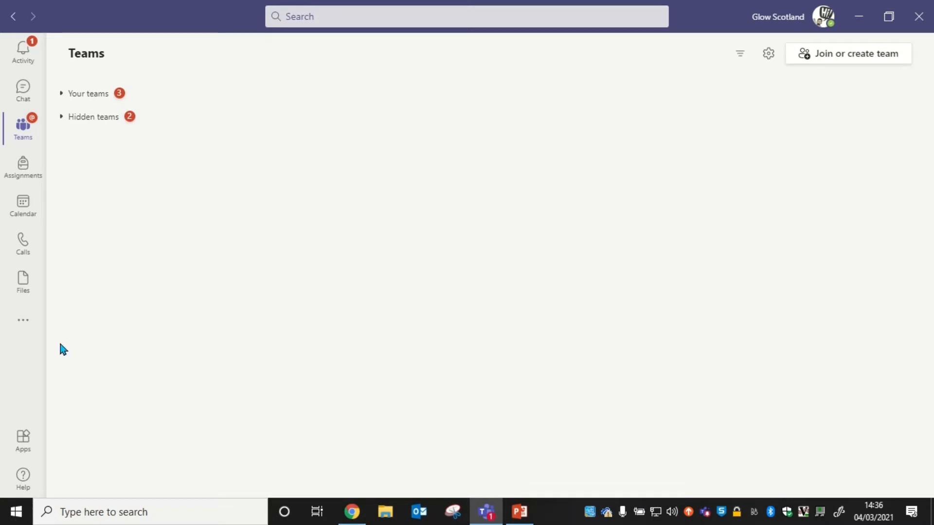
# Open the Power Automate app within Teams and start a new flow from blank.
pyautogui.click(27, 327)
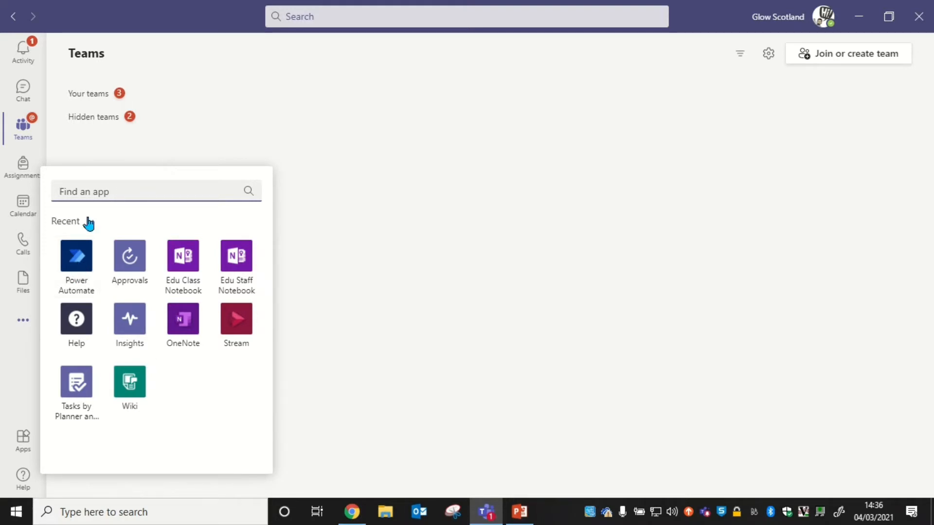
pyautogui.click(75, 262)
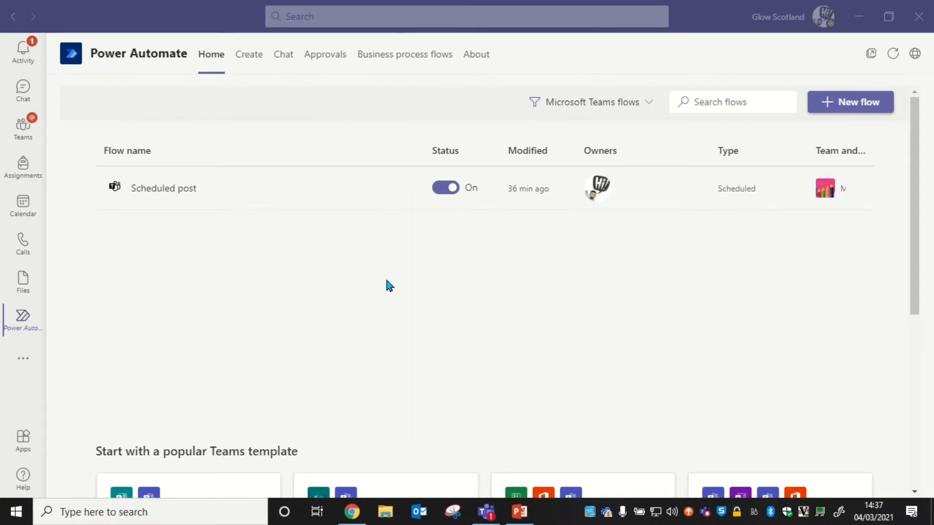
pyautogui.click(850, 108)
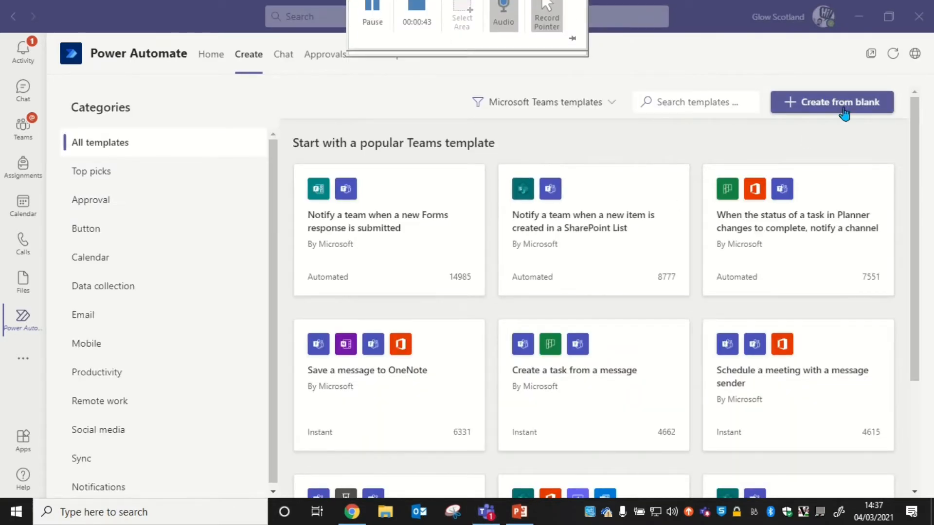
pyautogui.click(843, 108)
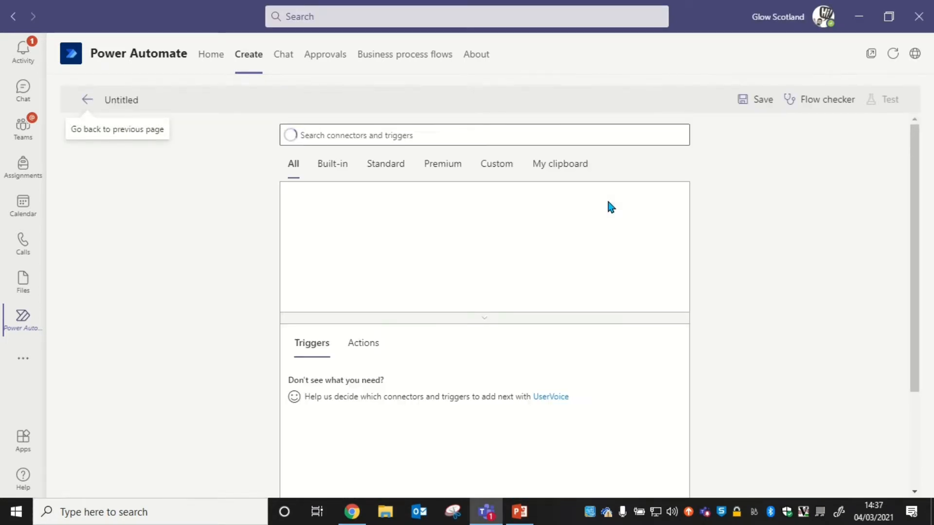
# Search the connectors and triggers for "recurrence" and add the Schedule Recurrence trigger to the flow.
pyautogui.click(461, 133)
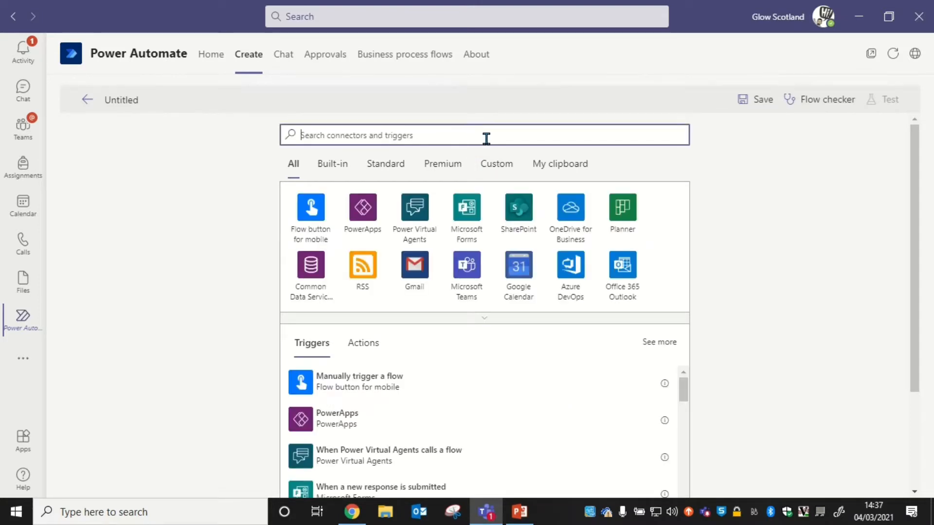
pyautogui.write('rec')
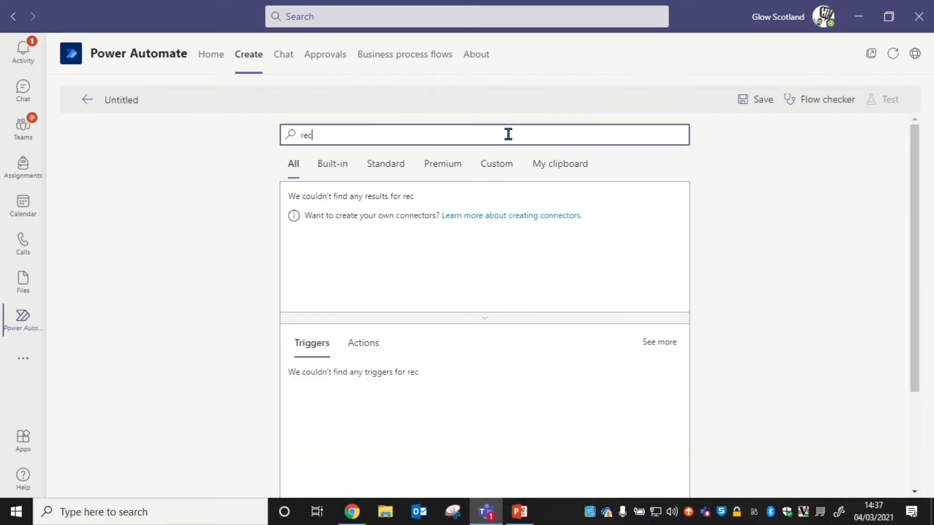
pyautogui.write('urrence')
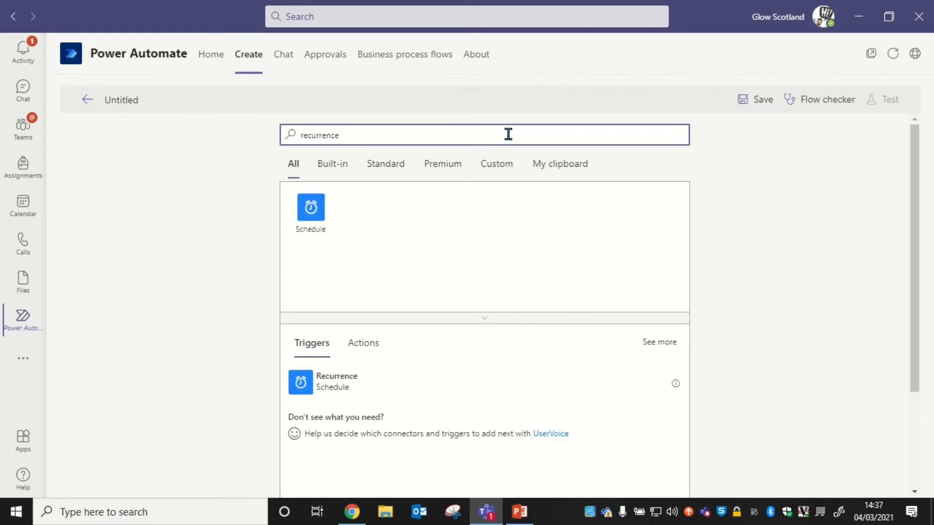
pyautogui.click(308, 385)
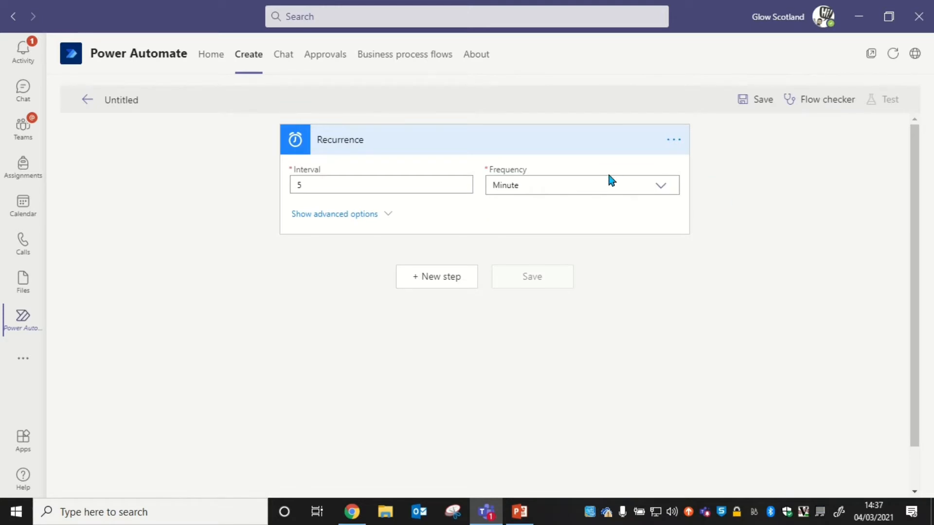
# Show the Recurrence trigger's advanced options and set it to an interval of 1 with a frequency of Day.
pyautogui.click(362, 219)
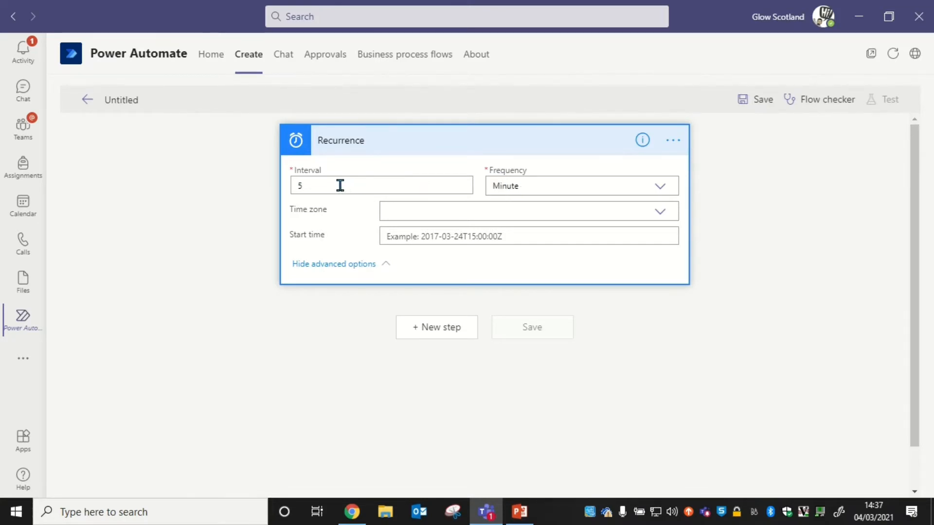
pyautogui.moveTo(311, 186); pyautogui.dragTo(293, 185)
pyautogui.write('1')
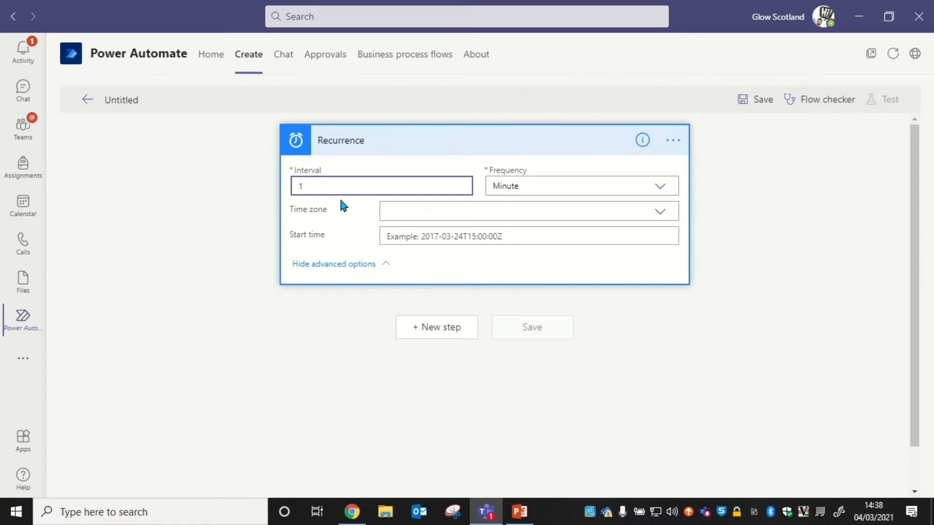
pyautogui.click(662, 188)
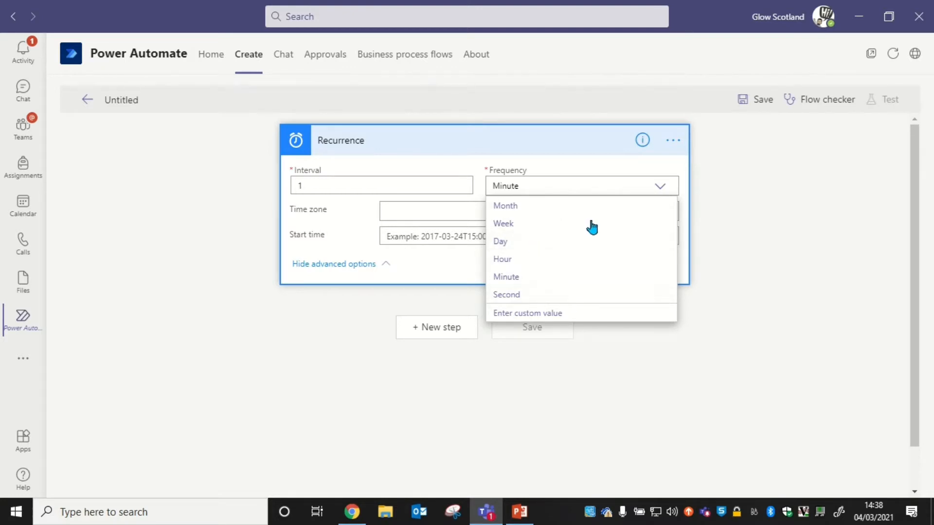
pyautogui.click(525, 250)
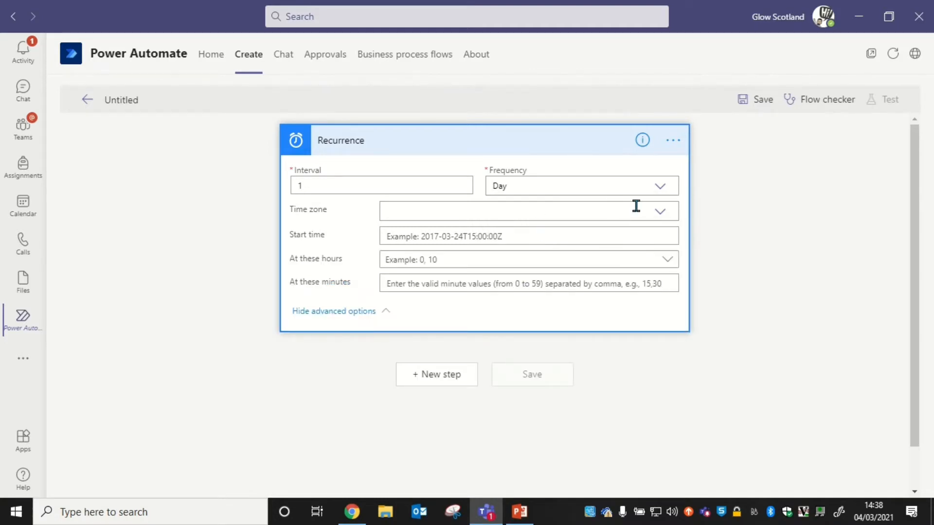
# Set the recurrence time zone to (UTC+00:00) Dublin, Edinburgh, Lisbon, London and the start time to 2021/03/04 14:45.
pyautogui.click(661, 212)
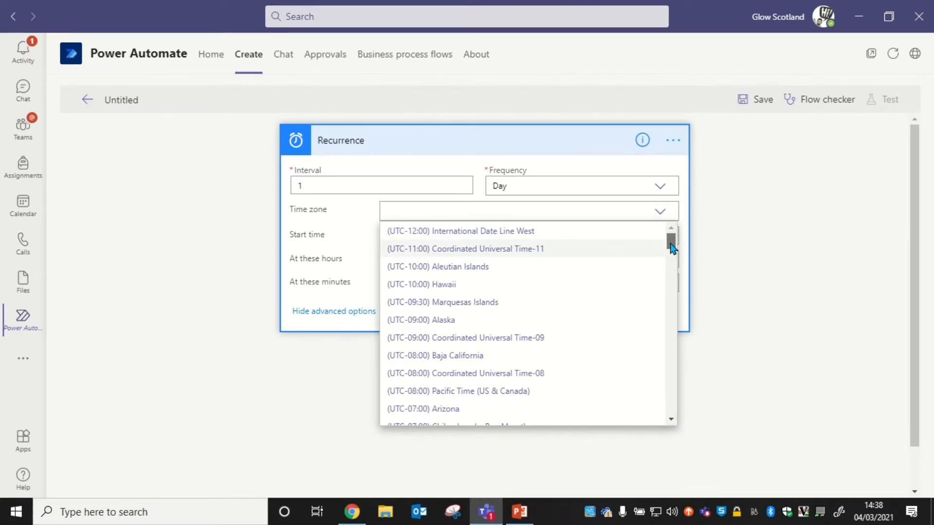
pyautogui.moveTo(669, 243); pyautogui.dragTo(674, 297)
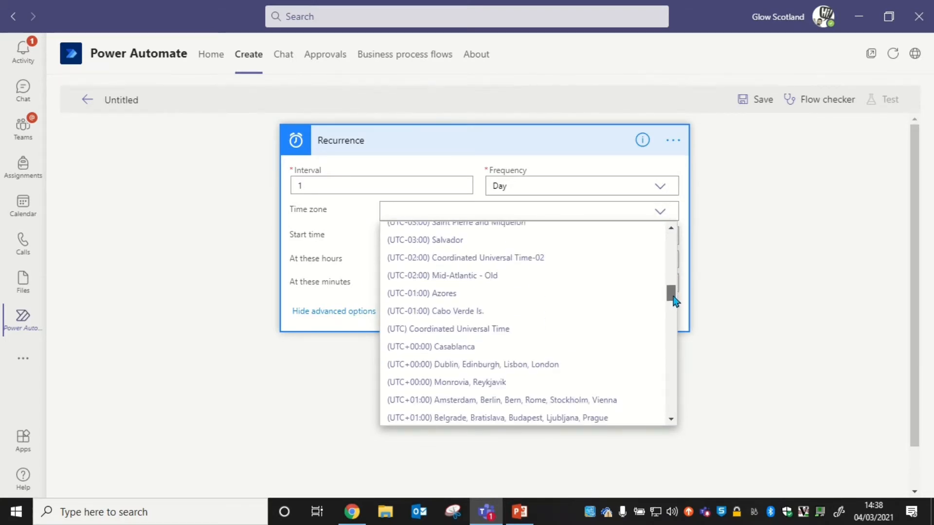
pyautogui.click(553, 370)
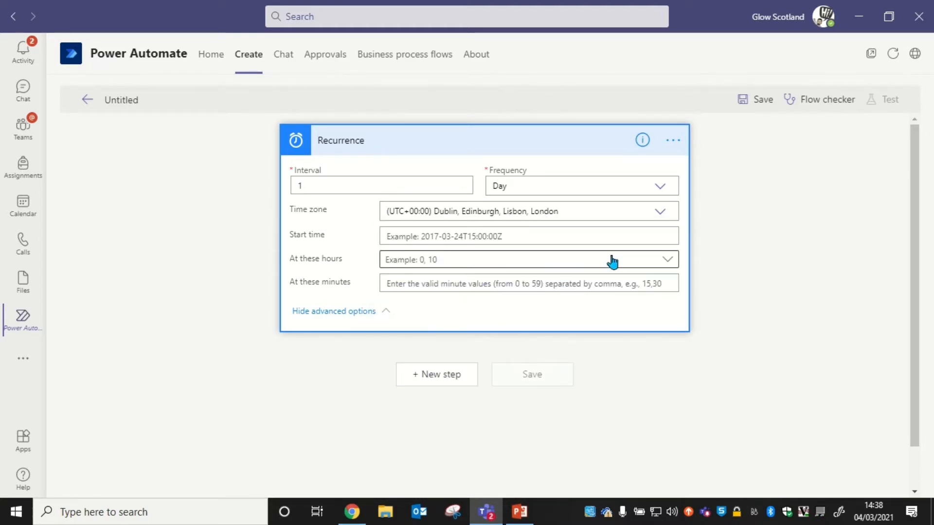
pyautogui.click(387, 235)
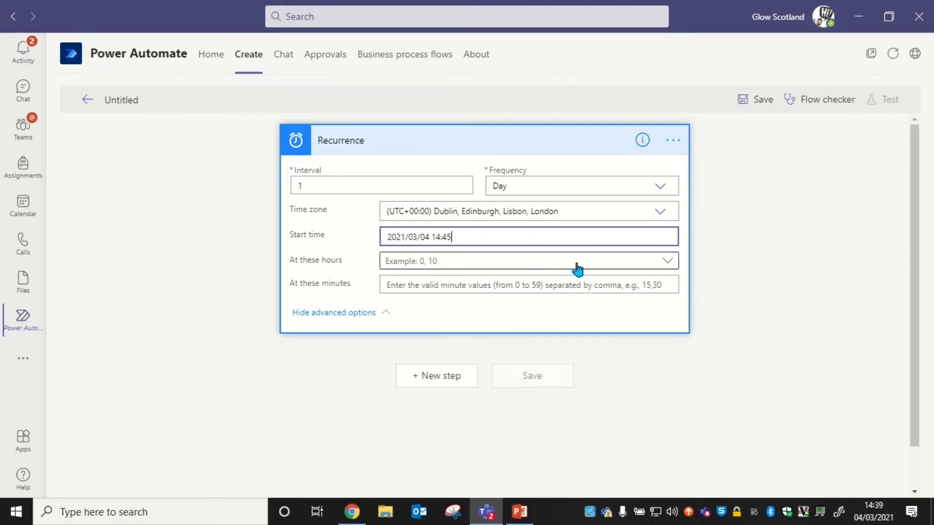
pyautogui.click(635, 261)
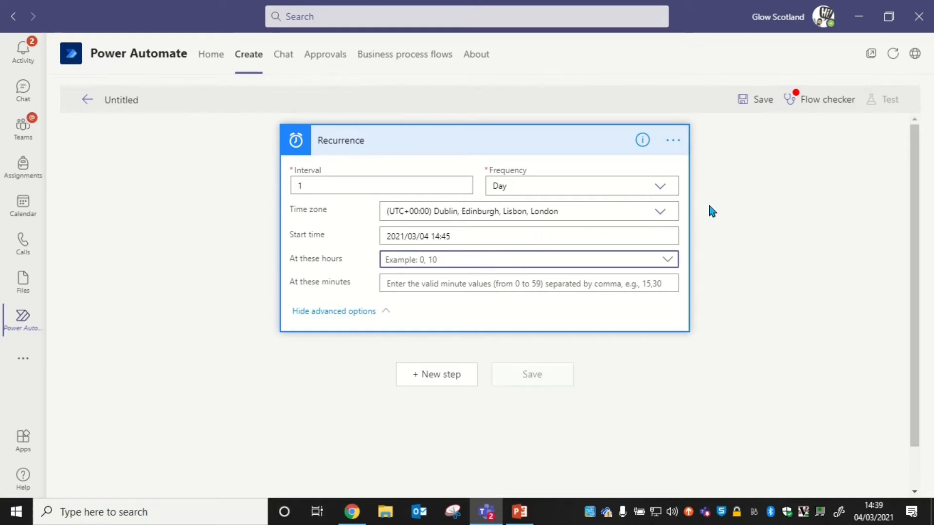
pyautogui.click(632, 327)
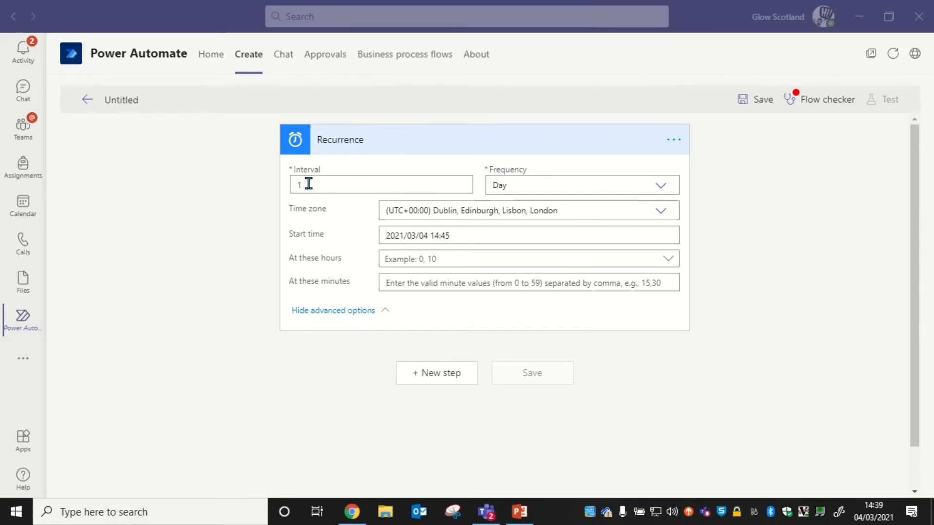
# Switch the recurrence frequency to Week, view its day options, and set the frequency back to Day.
pyautogui.click(660, 187)
pyautogui.click(550, 223)
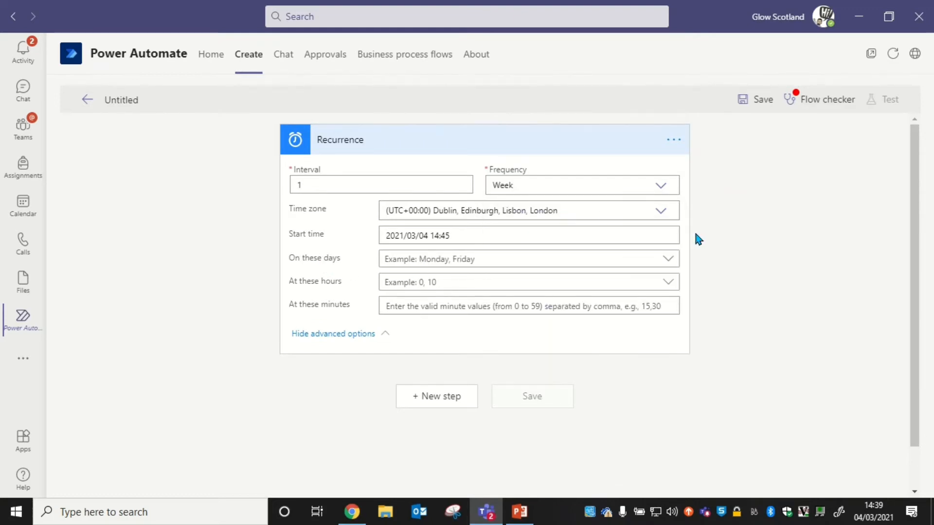
pyautogui.click(673, 265)
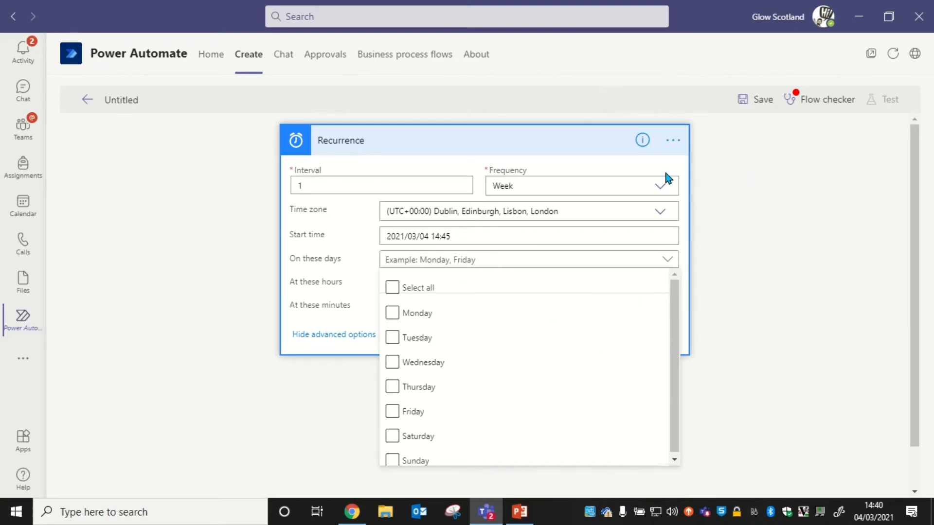
pyautogui.click(659, 184)
pyautogui.click(659, 185)
pyautogui.click(659, 185)
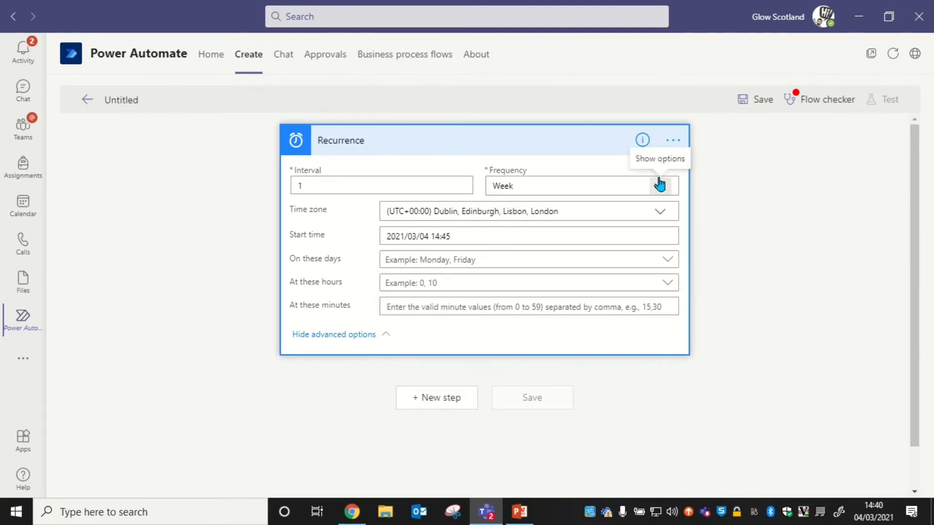
pyautogui.click(659, 185)
pyautogui.click(559, 242)
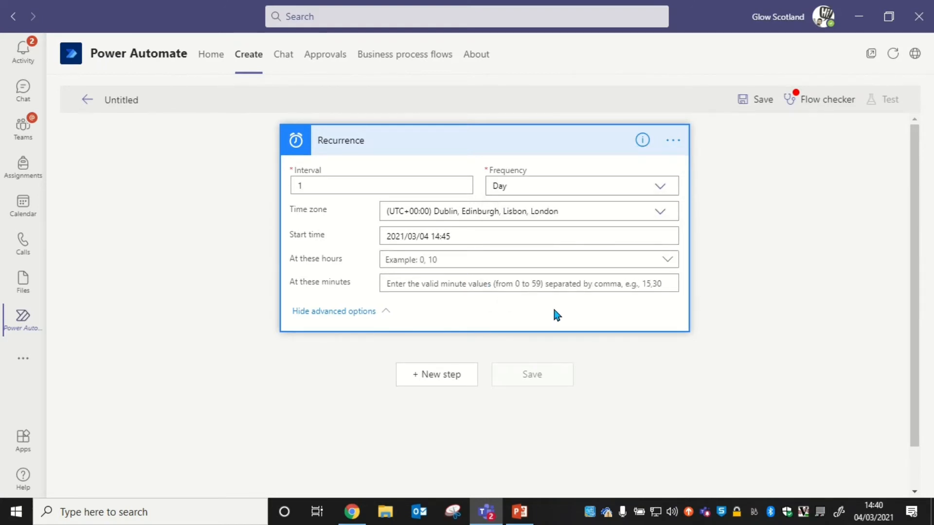
pyautogui.click(434, 381)
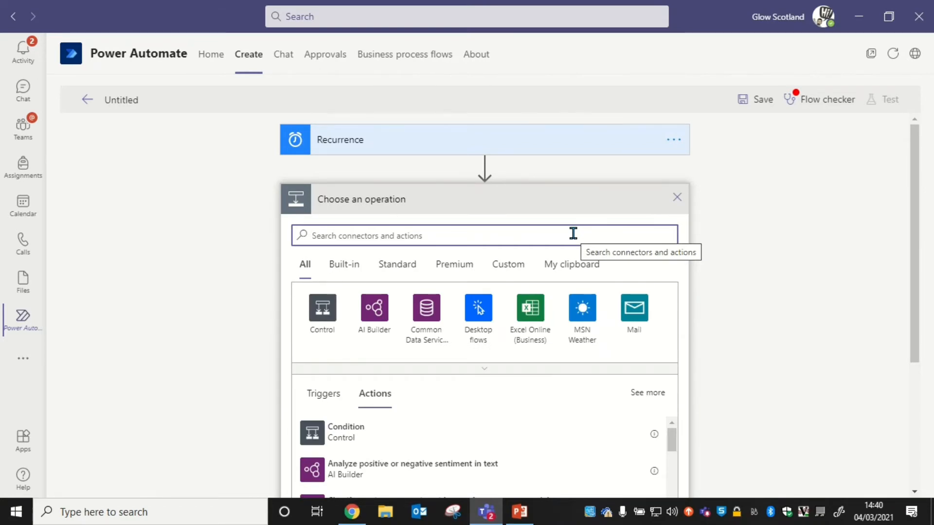
pyautogui.write('get v')
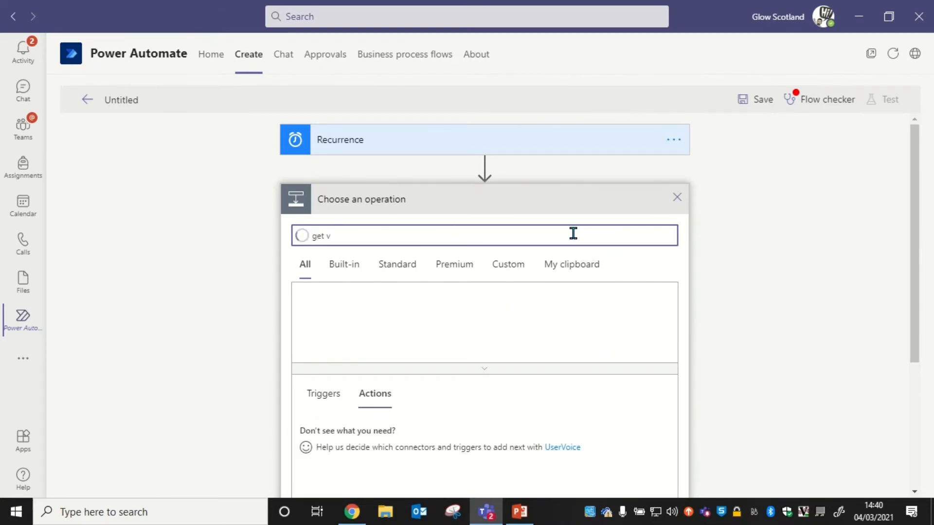
pyautogui.press('BackSpace')
pyautogui.write('@mention')
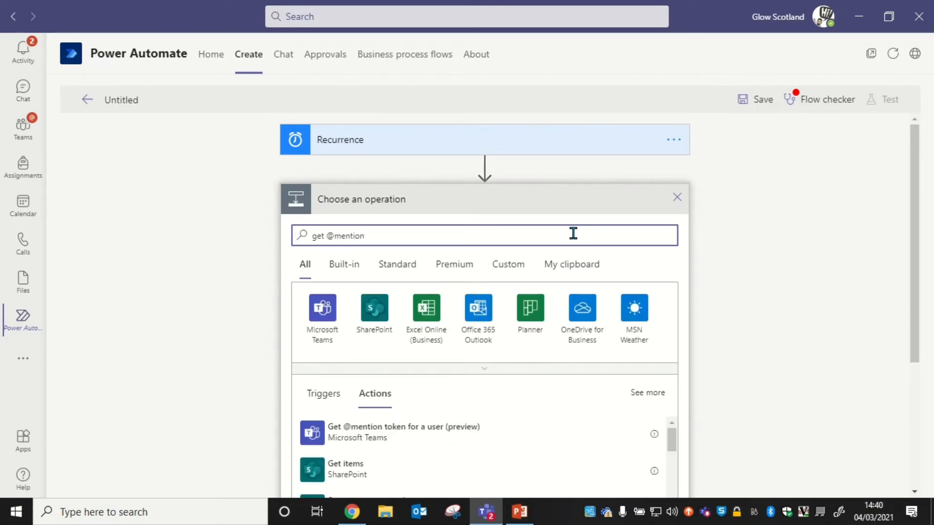
pyautogui.click(413, 434)
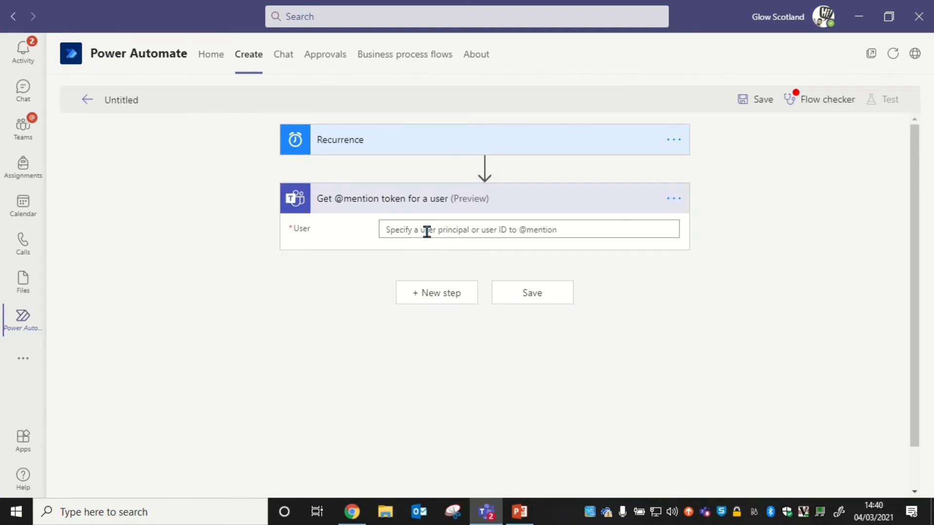
pyautogui.click(673, 199)
pyautogui.click(720, 371)
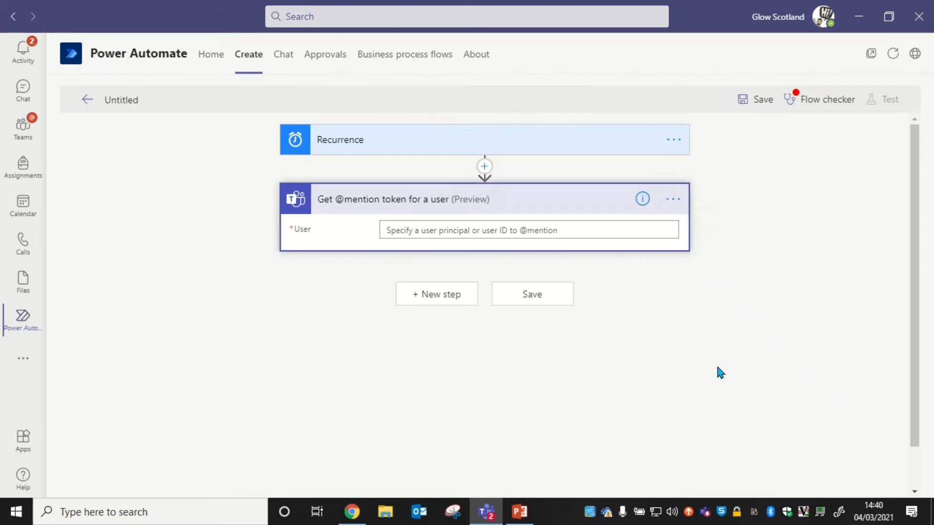
# Add the Microsoft Teams action Post a message (V3) after the Recurrence trigger, with NLC MPS Test class as the team.
pyautogui.click(437, 196)
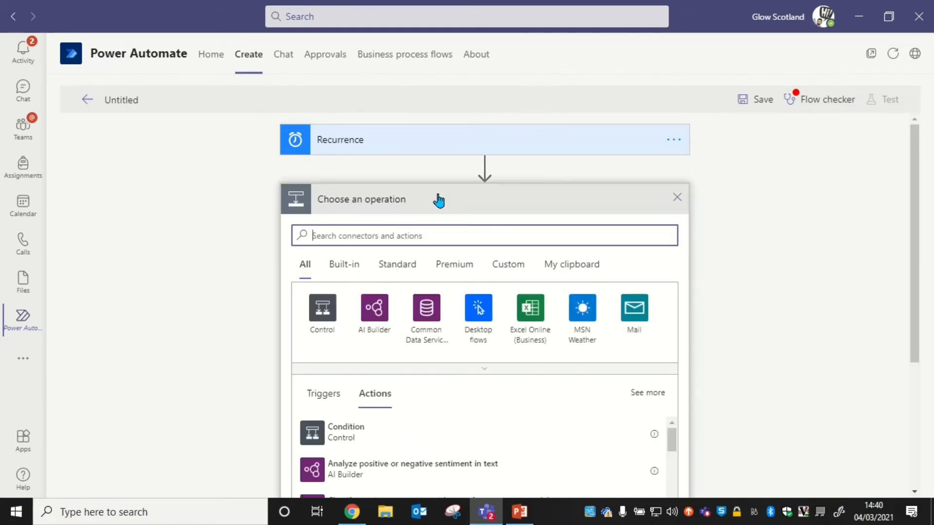
pyautogui.write('pos')
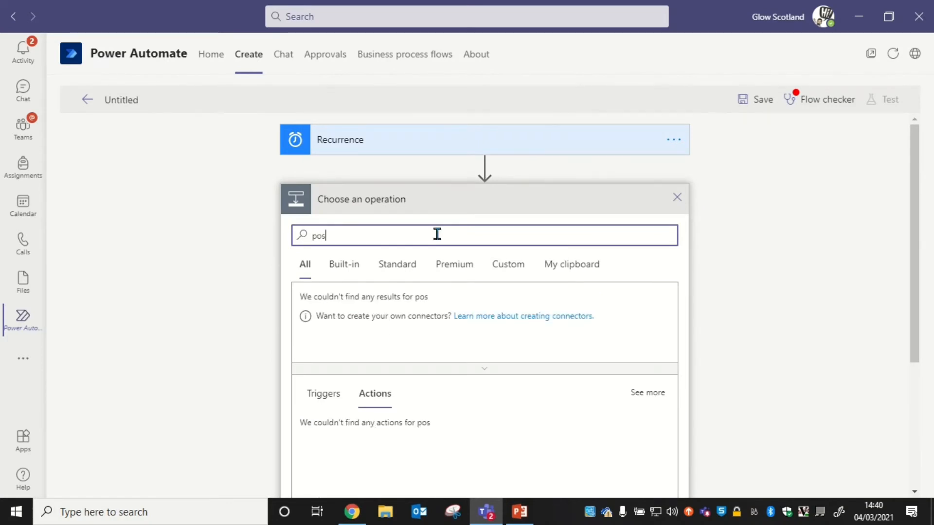
pyautogui.write('t a message')
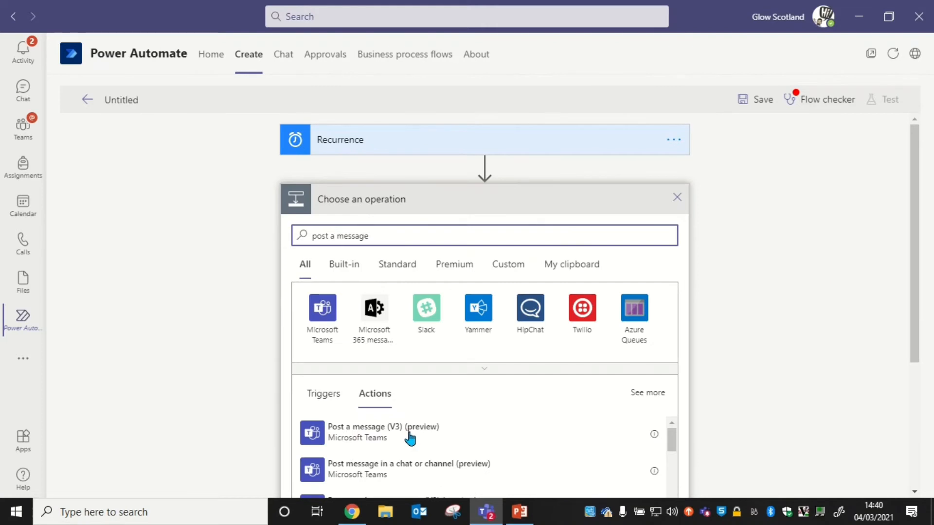
pyautogui.click(409, 437)
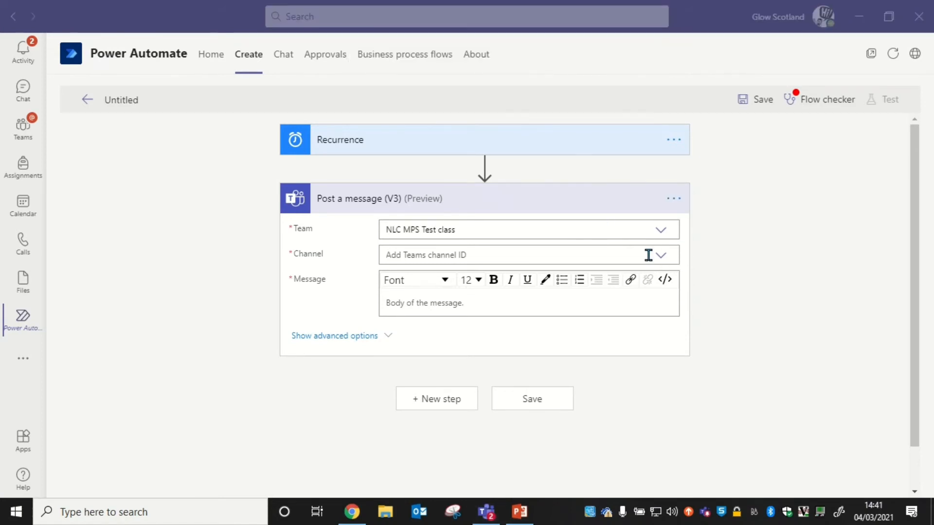
# Set the message action's channel to General and enter "This is a test." as the message body.
pyautogui.click(658, 257)
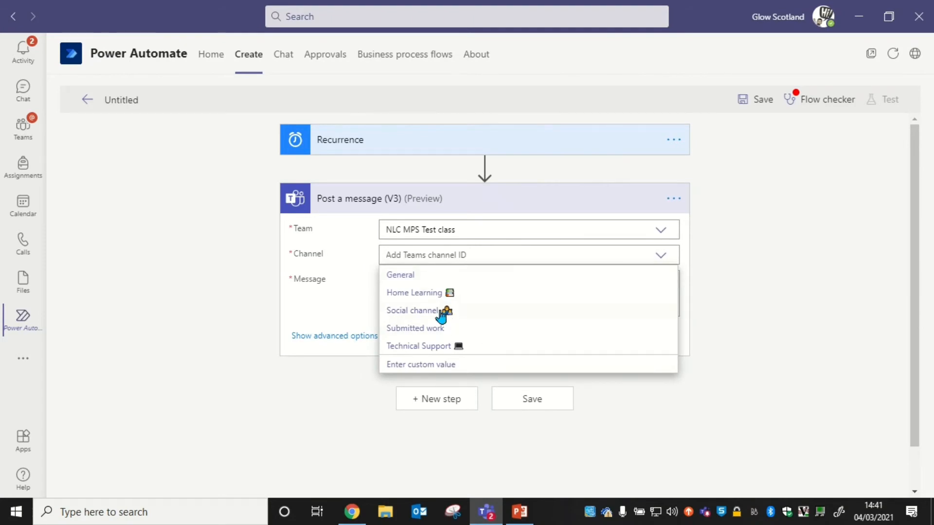
pyautogui.click(411, 281)
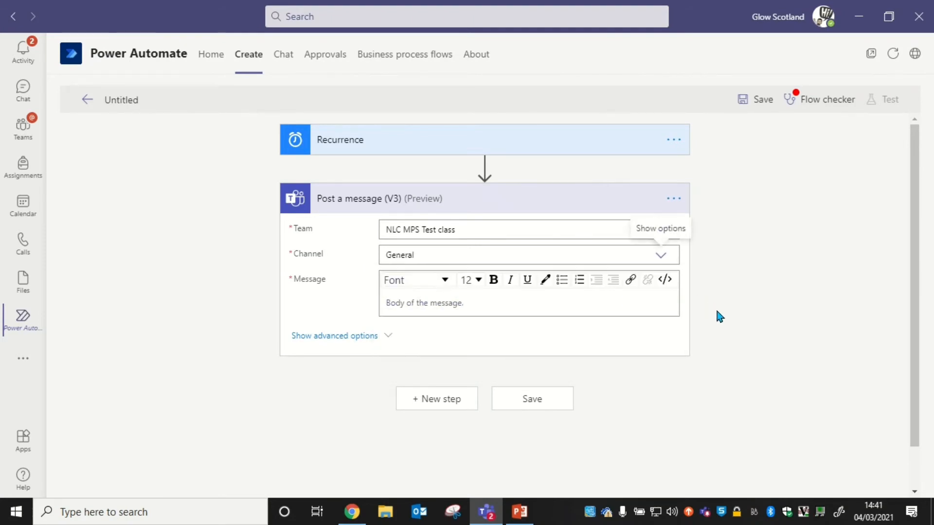
pyautogui.click(452, 305)
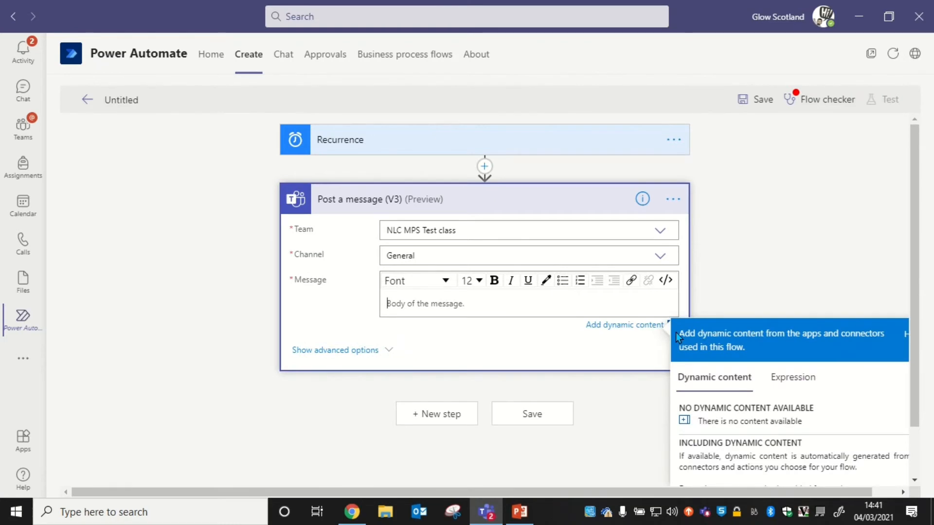
pyautogui.write('This is a test.')
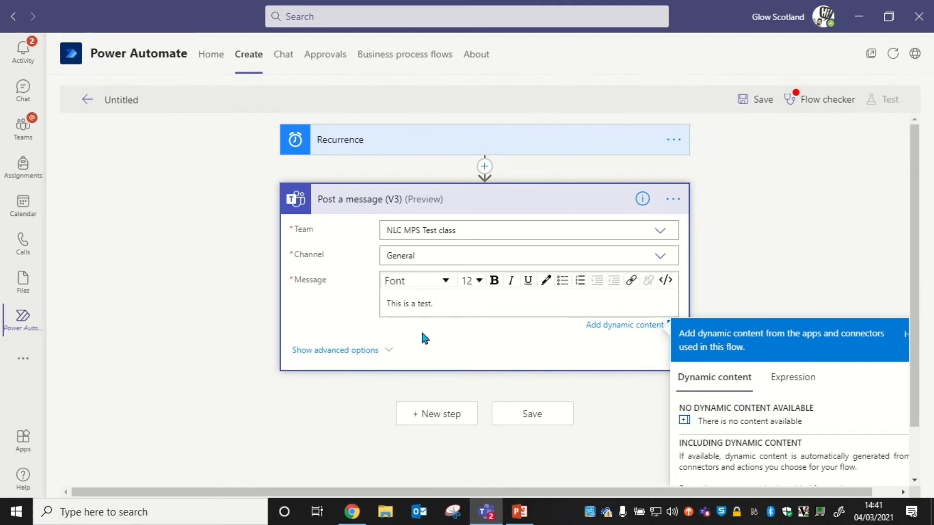
# Show the message action's advanced options, set the subject to "Test", and try to save the flow.
pyautogui.click(365, 351)
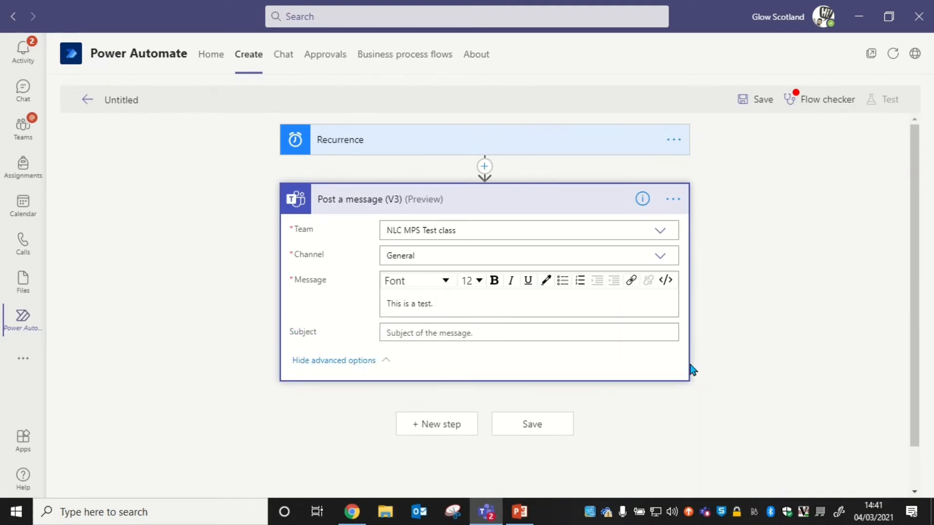
pyautogui.click(468, 334)
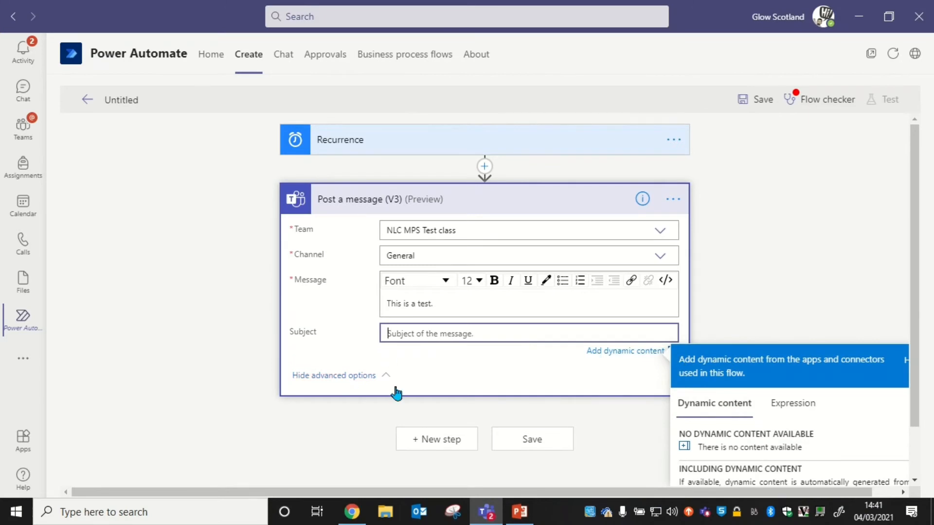
pyautogui.write('Test')
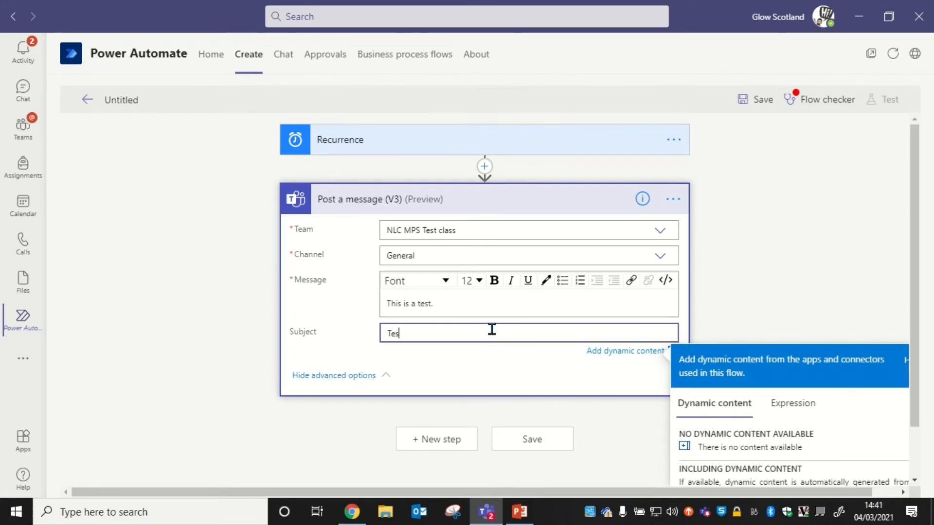
pyautogui.click(547, 443)
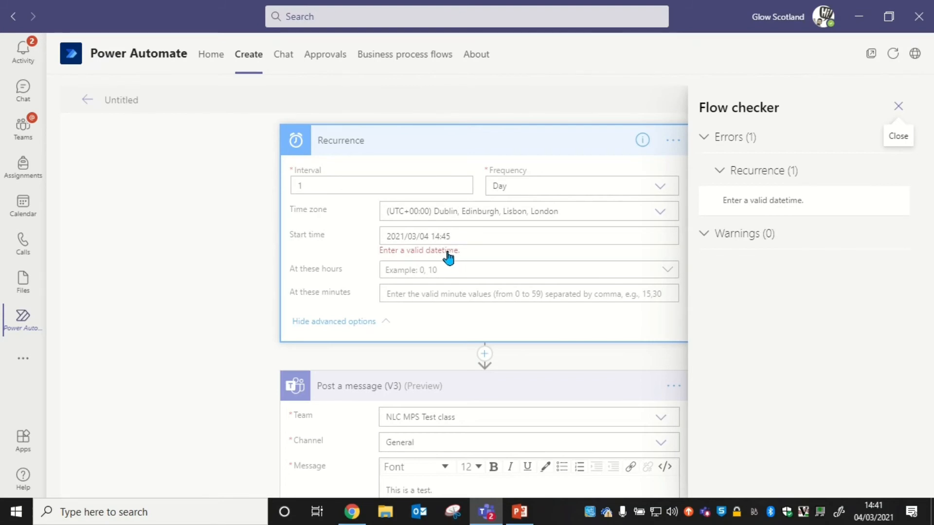
# Review the flow checker error against the Recurrence start time and try saving the flow again.
pyautogui.click(713, 141)
pyautogui.click(898, 106)
pyautogui.scroll(-3, 534, 256)
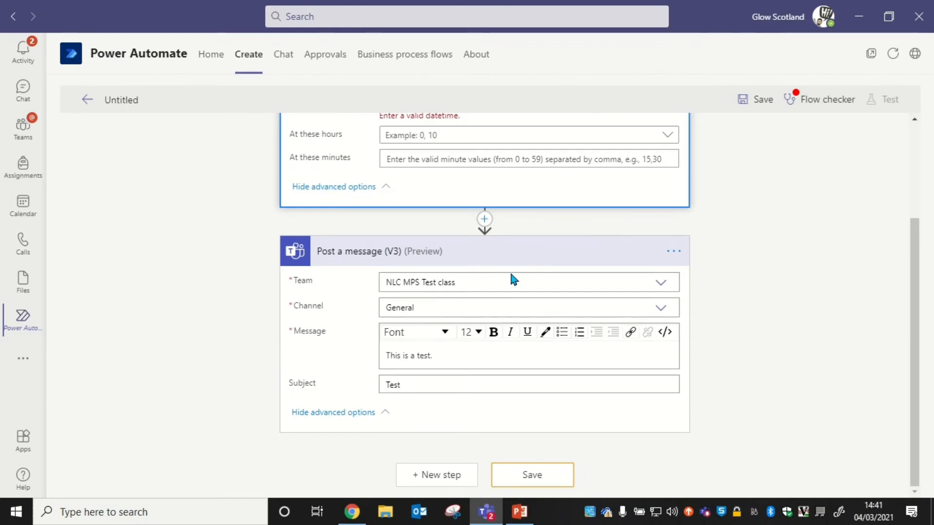
pyautogui.moveTo(913, 250); pyautogui.dragTo(930, 190)
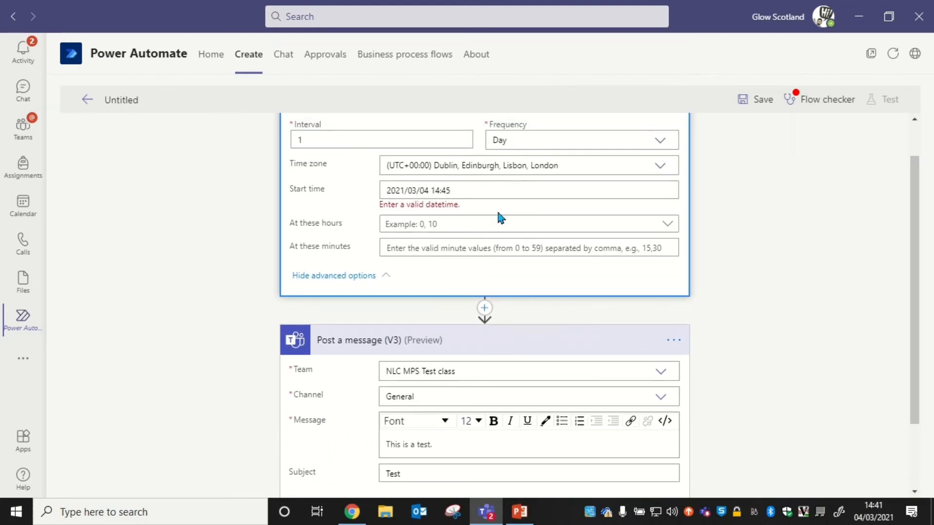
pyautogui.click(445, 193)
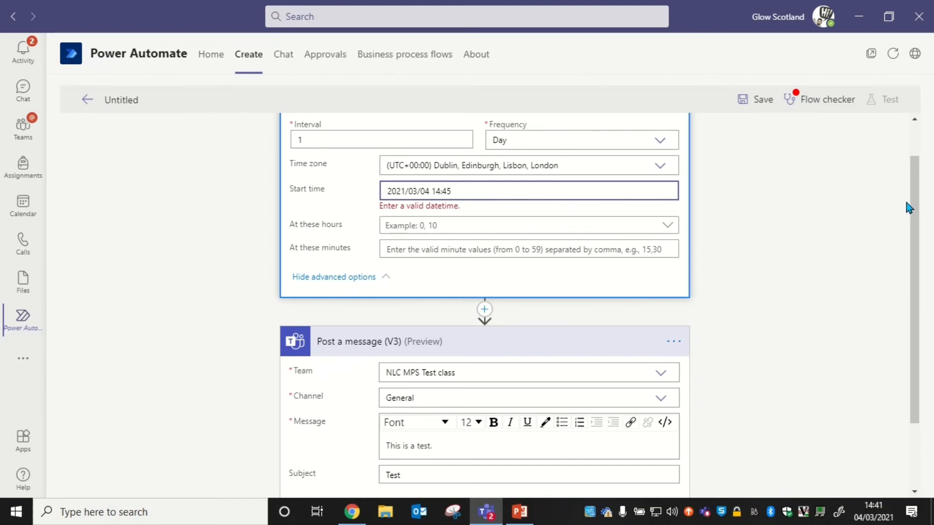
pyautogui.moveTo(914, 238); pyautogui.dragTo(916, 306)
pyautogui.click(533, 473)
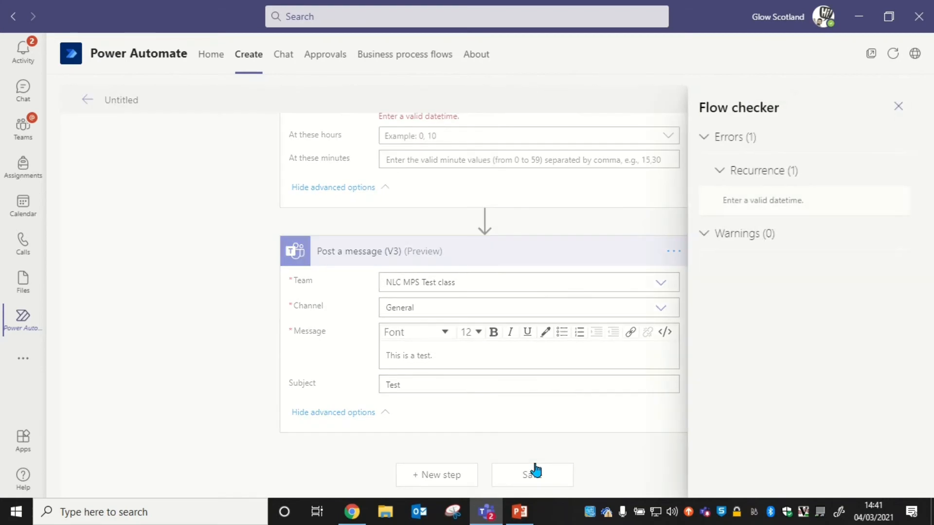
pyautogui.click(898, 105)
pyautogui.scroll(3, 450, 194)
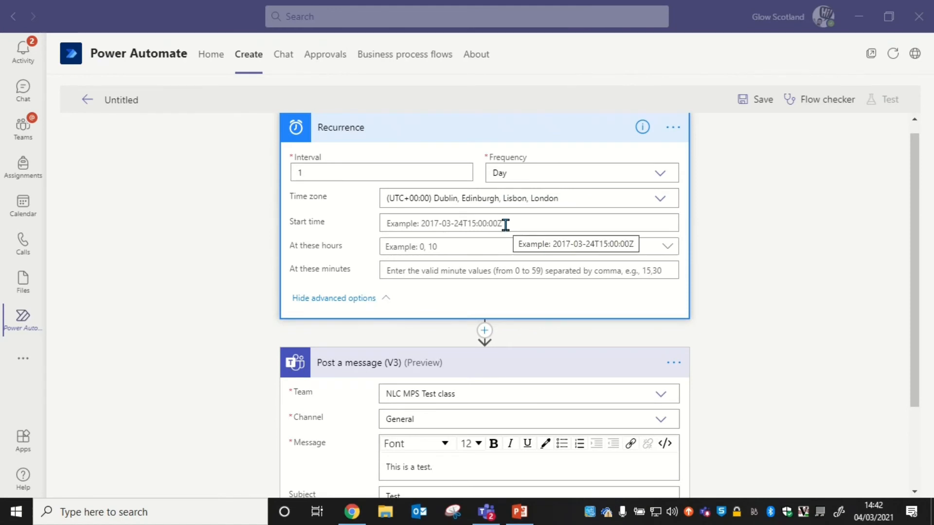
pyautogui.click(418, 224)
pyautogui.write('2021-03-04 14:45')
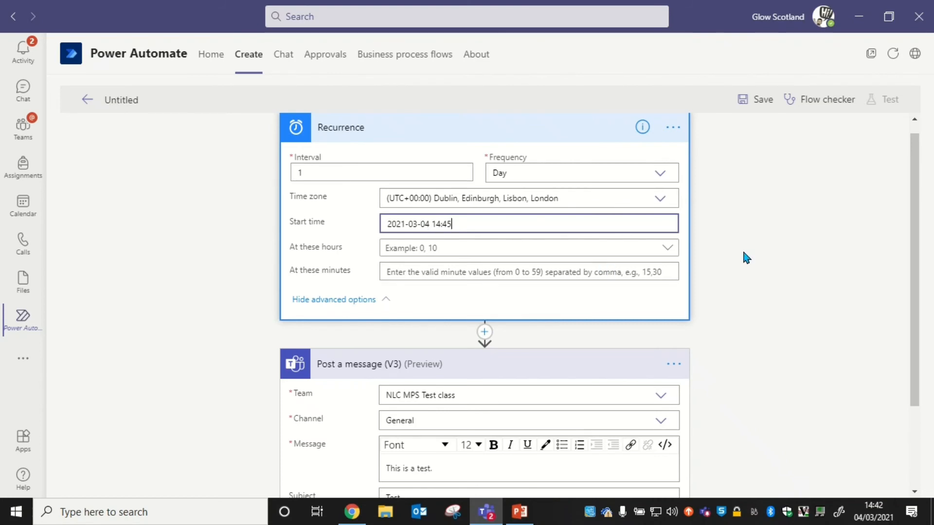
pyautogui.scroll(-3, 892, 418)
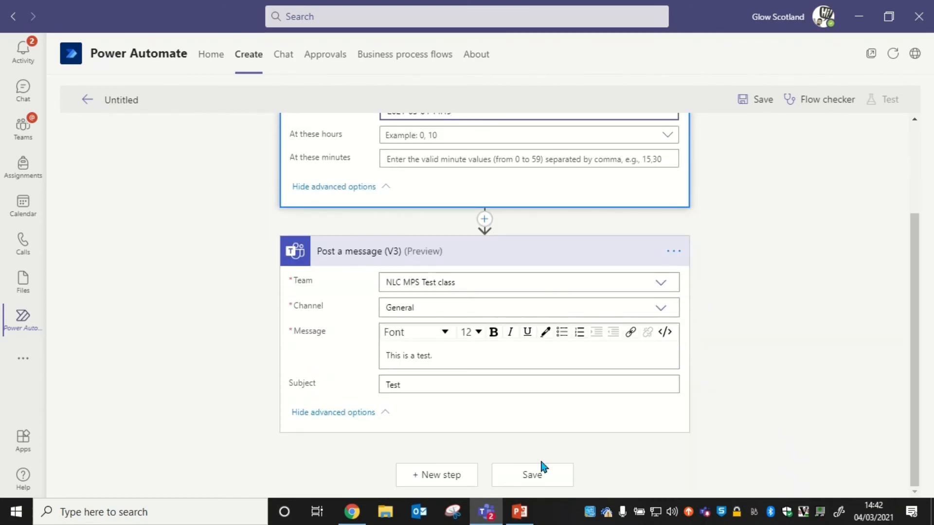
pyautogui.click(534, 475)
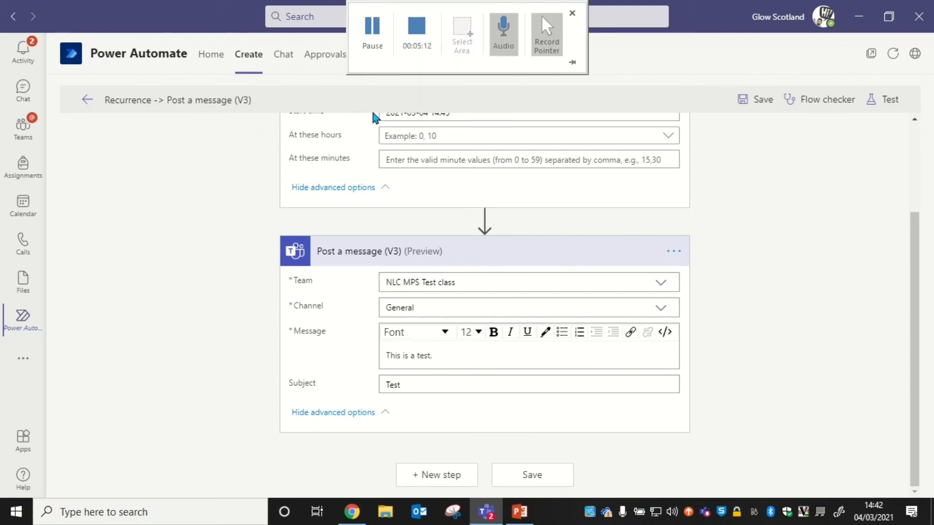
pyautogui.moveTo(390, 6)
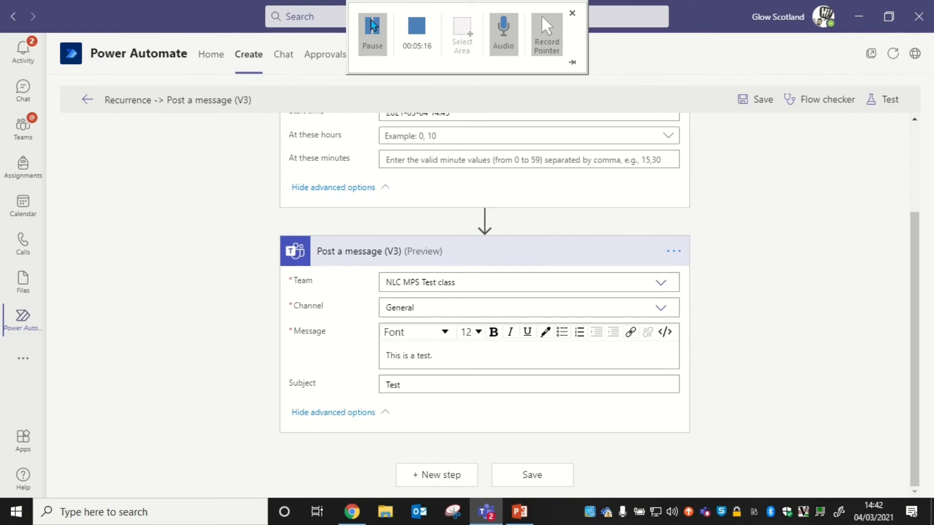
pyautogui.click(372, 25)
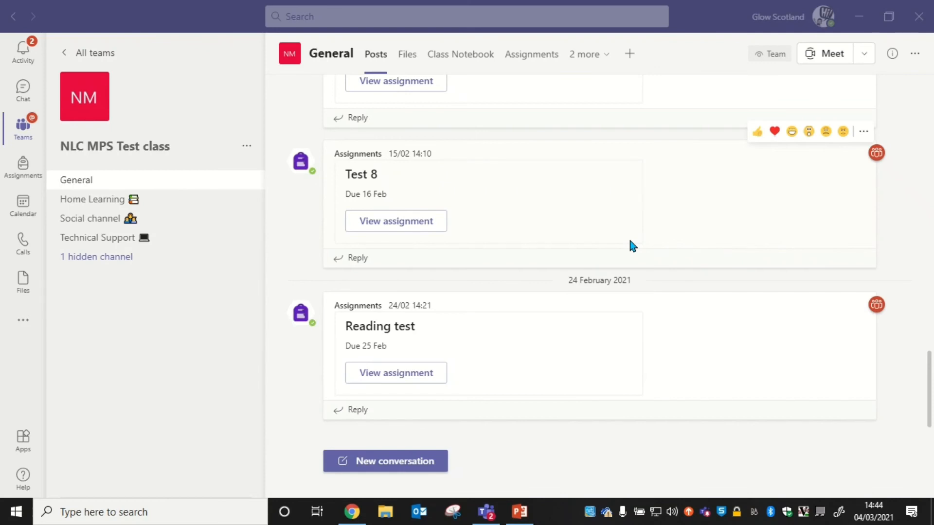
# Check the newest posts in the General channel of NLC MPS Test class for the scheduled message.
pyautogui.click(930, 377)
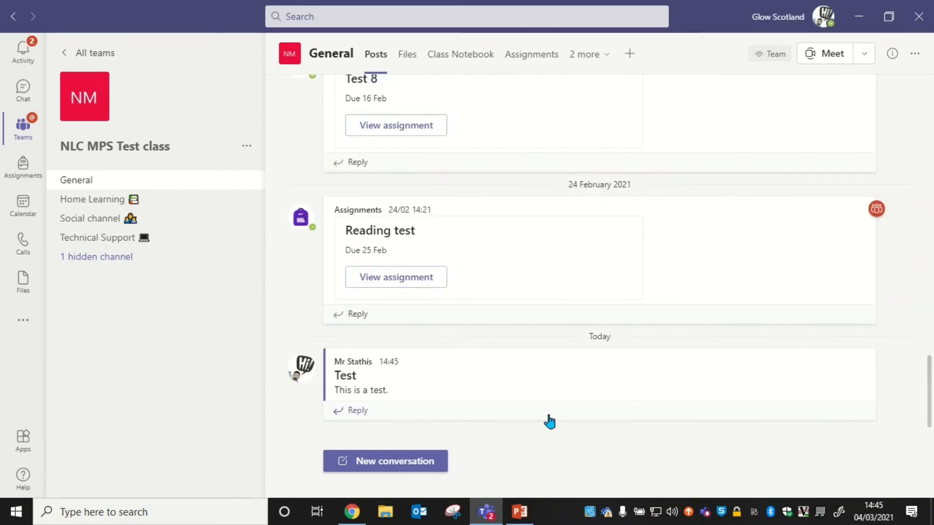
pyautogui.moveTo(385, 371)
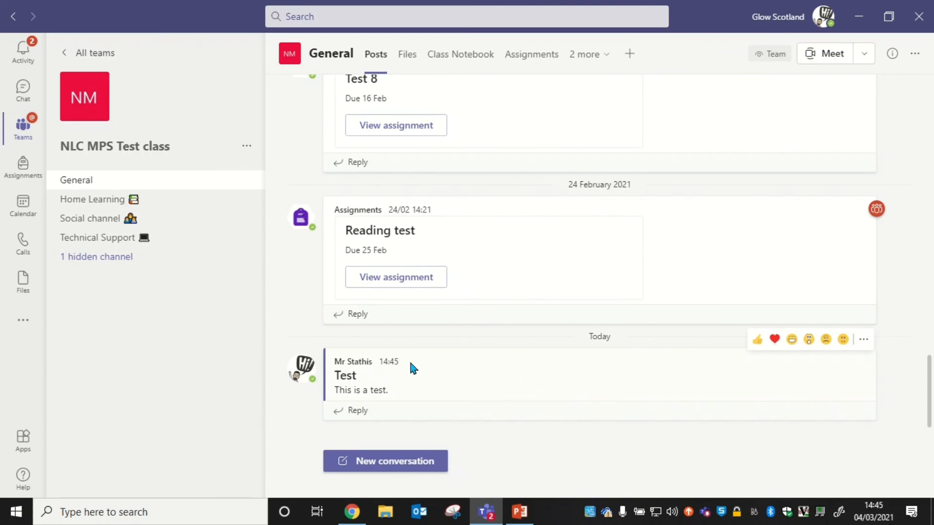
# Return to Power Automate and open the flow "Recurrence -> Post a message (V3)" for editing.
pyautogui.click(17, 329)
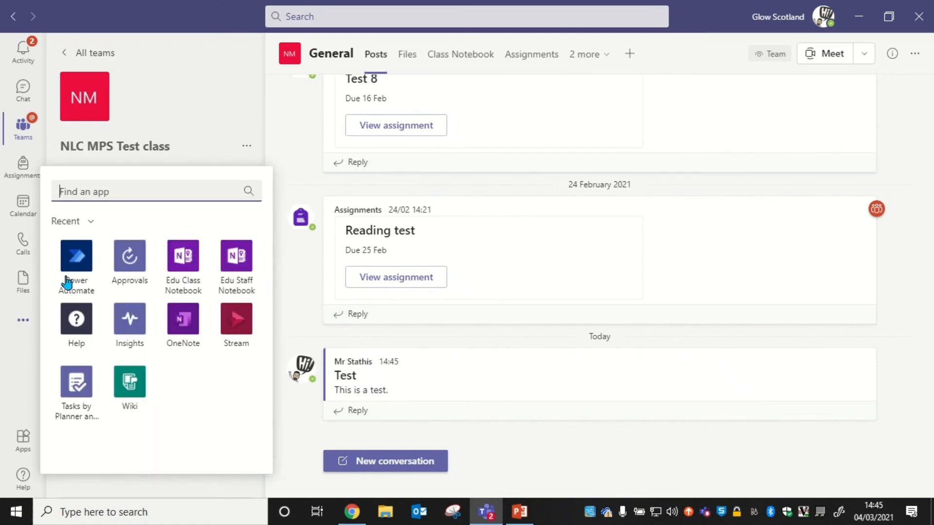
pyautogui.click(73, 263)
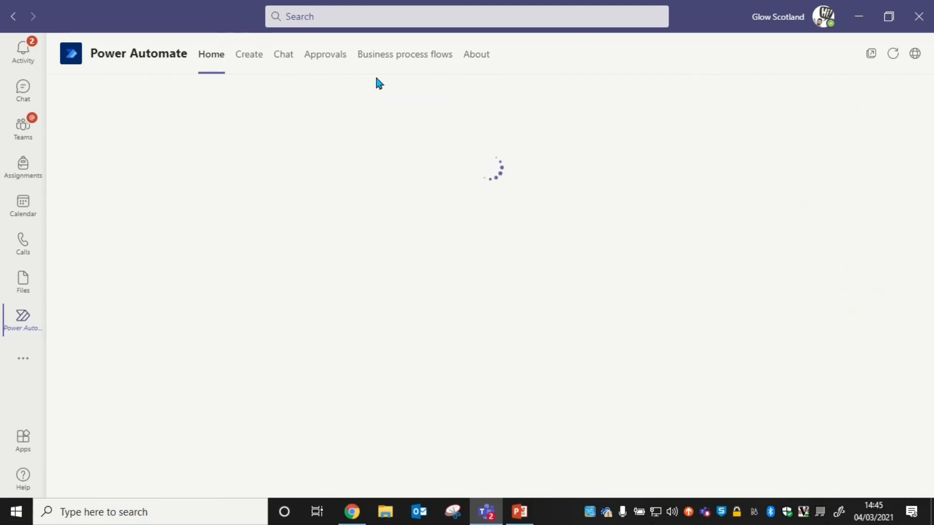
pyautogui.moveTo(373, 7)
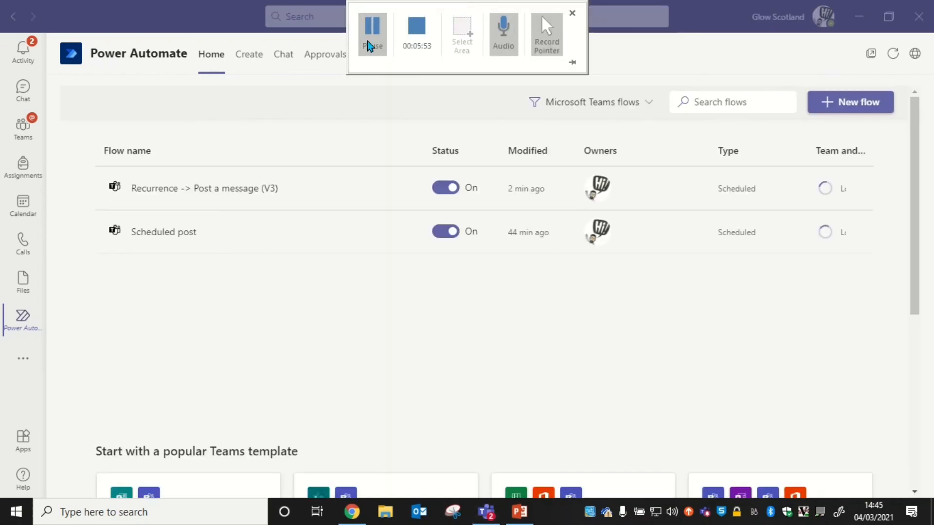
pyautogui.click(204, 190)
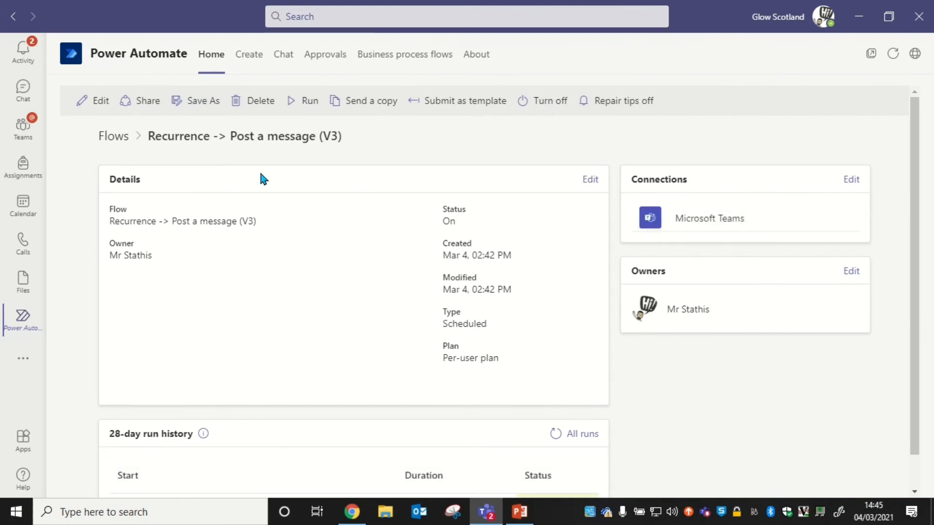
pyautogui.click(99, 103)
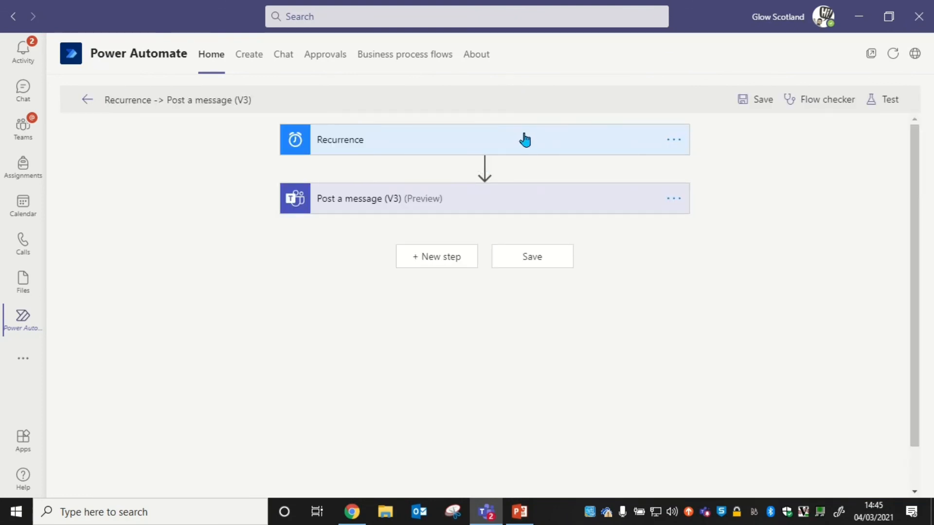
# Expand the Recurrence trigger with its advanced options and the Post a message (V3) action to review their settings.
pyautogui.click(524, 140)
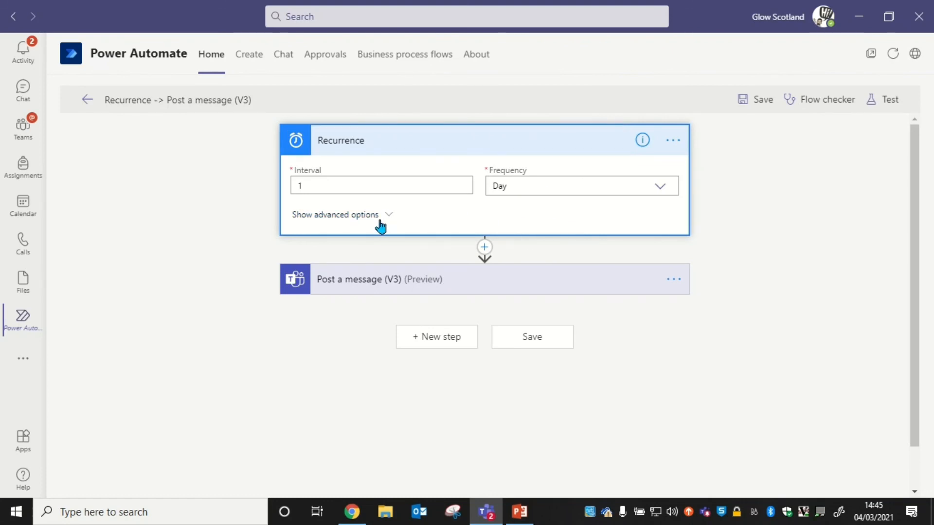
pyautogui.click(384, 219)
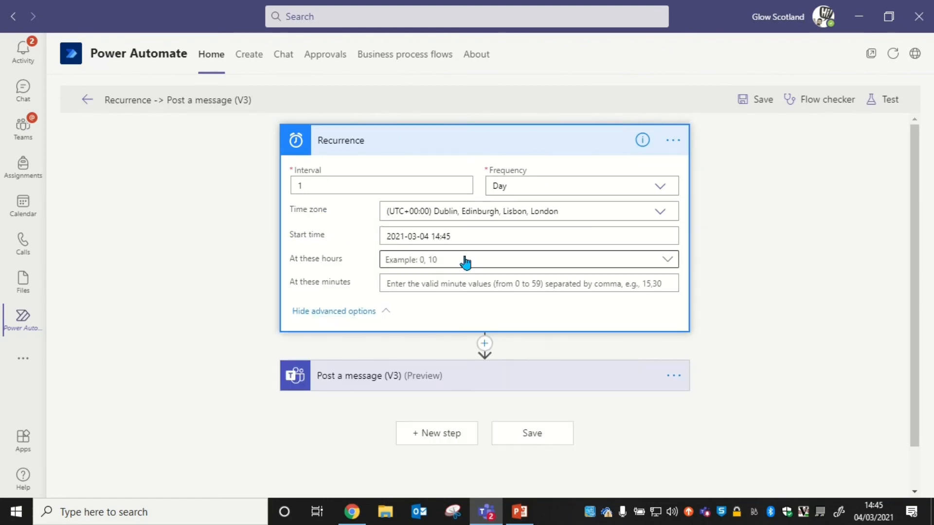
pyautogui.click(462, 375)
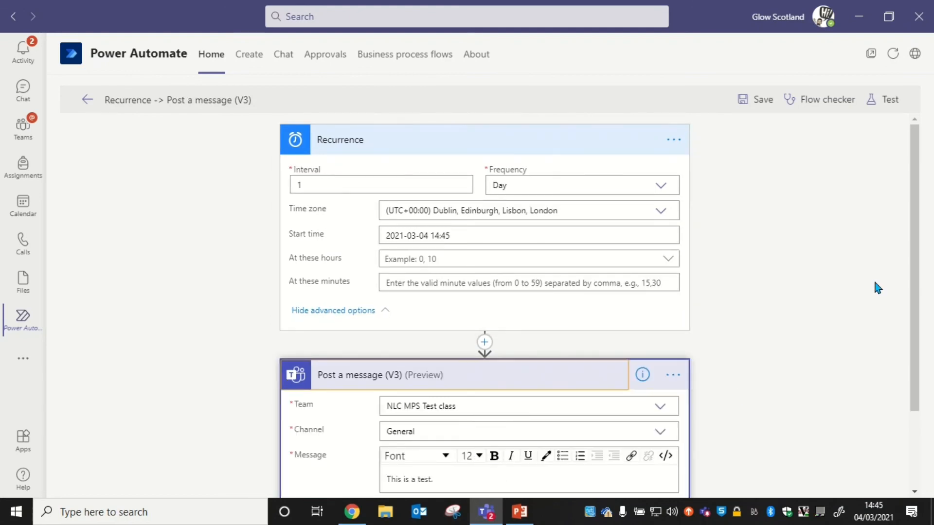
pyautogui.moveTo(914, 258); pyautogui.dragTo(931, 204)
pyautogui.moveTo(149, 2)
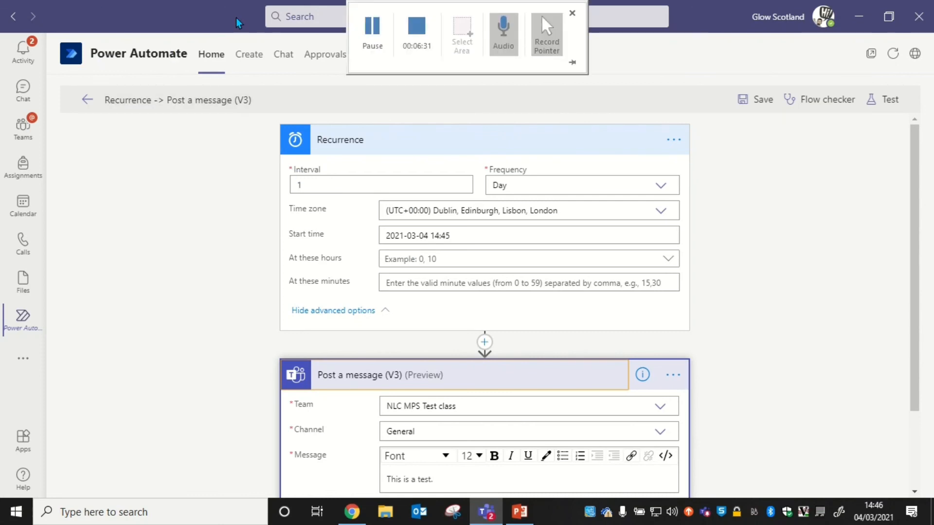
pyautogui.moveTo(389, 15)
pyautogui.click(416, 26)
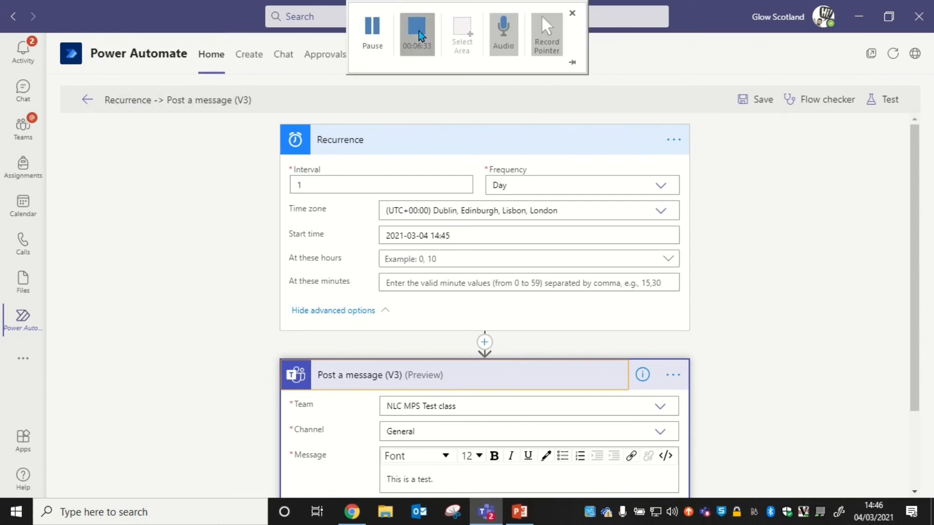